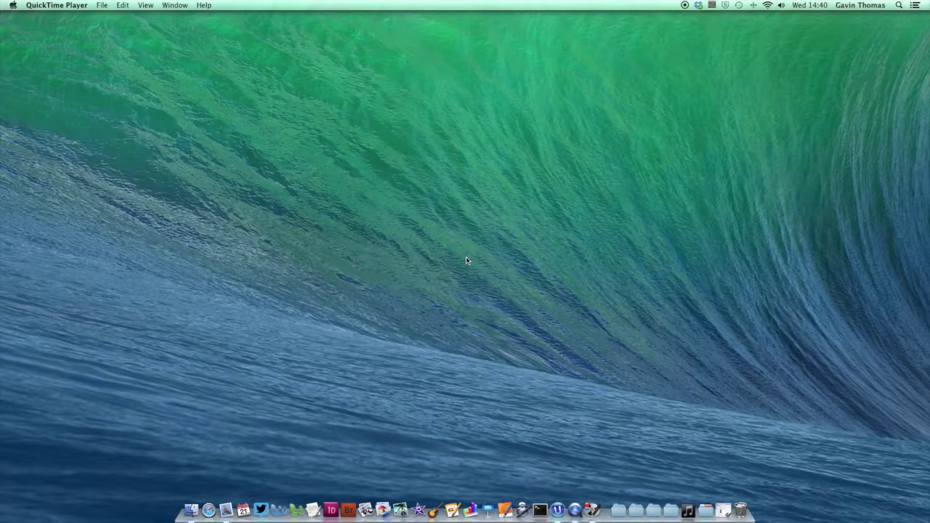
- Open the Dictation & Speech preferences and play a sample of the current system voice
click(13, 6)
click(54, 51)
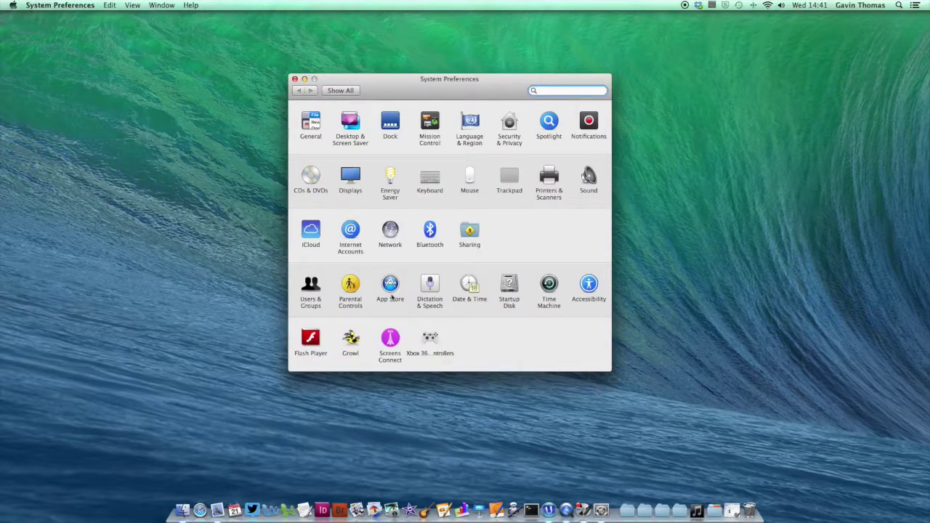
click(432, 288)
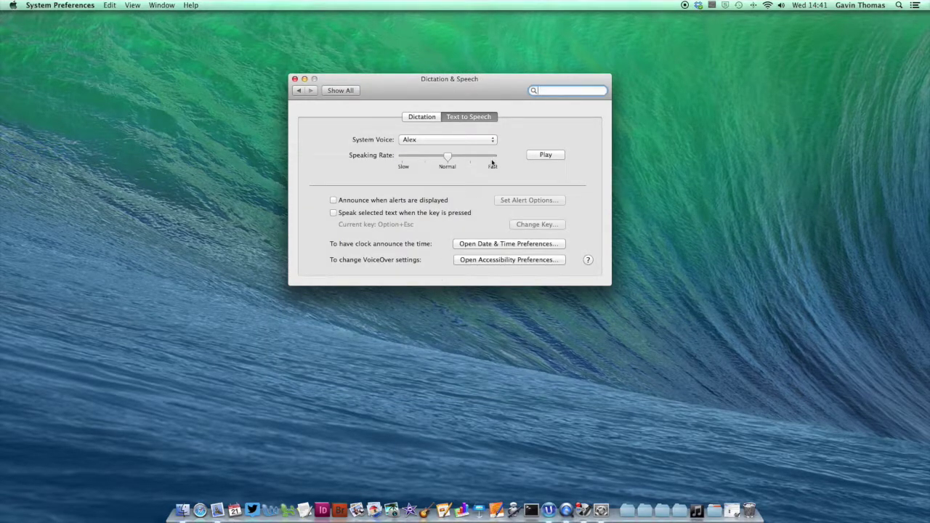
click(537, 157)
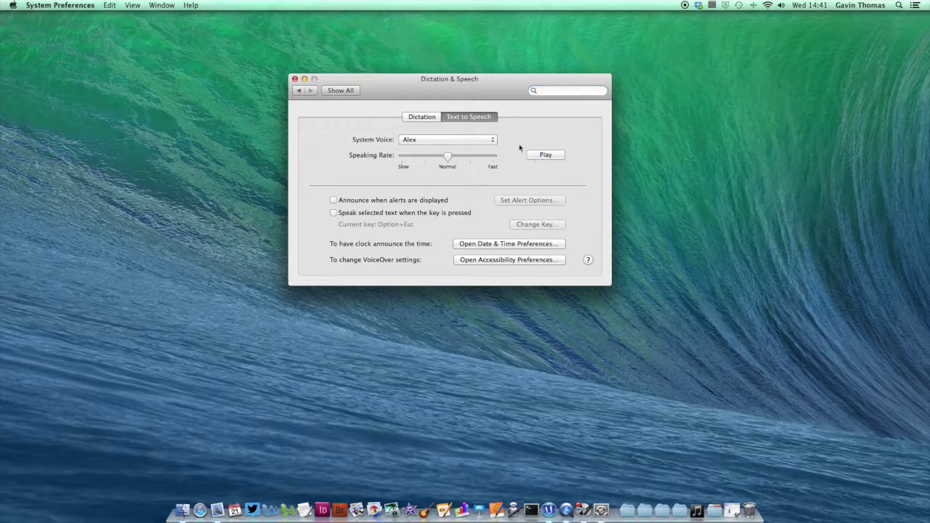
- Set the system voice to Bruce and play a sample of it
click(487, 142)
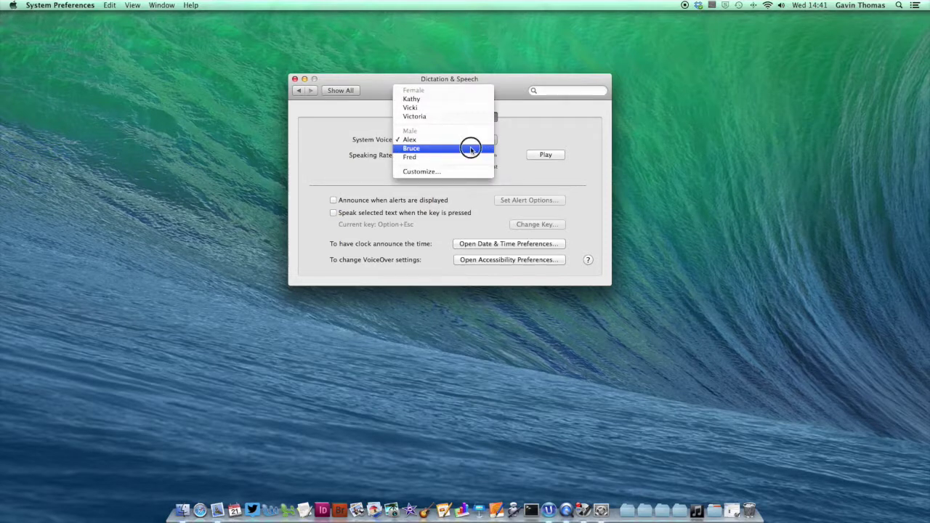
click(473, 148)
click(536, 156)
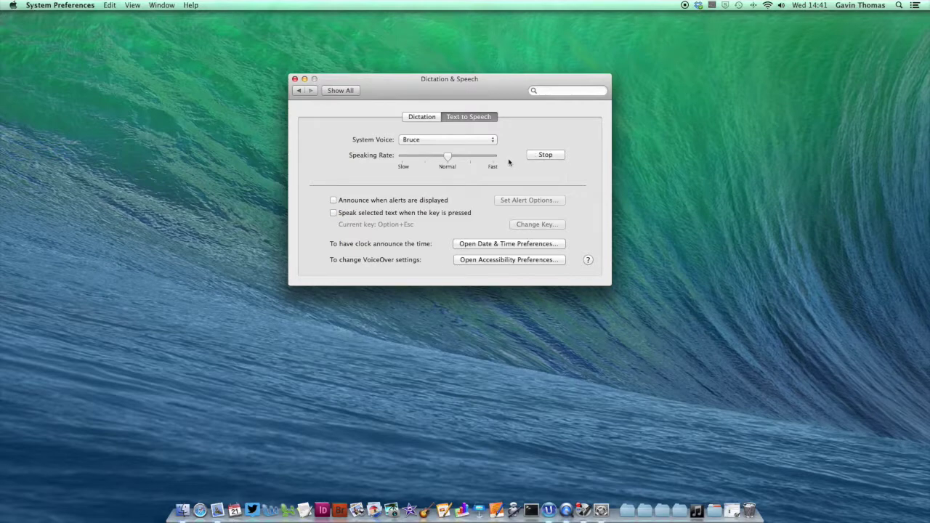
- Try a speaking rate between Normal and Fast, play the voice sample, and return the rate to Normal
drag(448, 157, 475, 156)
click(540, 158)
drag(476, 158, 448, 157)
- Customize the voice list by adding the German (Germany) voice Markus, preview it, and start its download
click(451, 143)
click(444, 163)
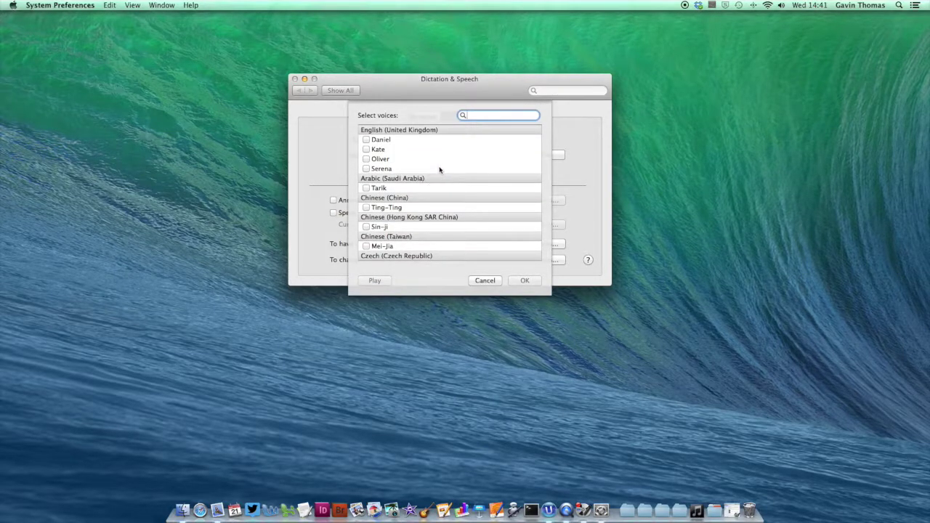
scroll(442, 169, down, 5)
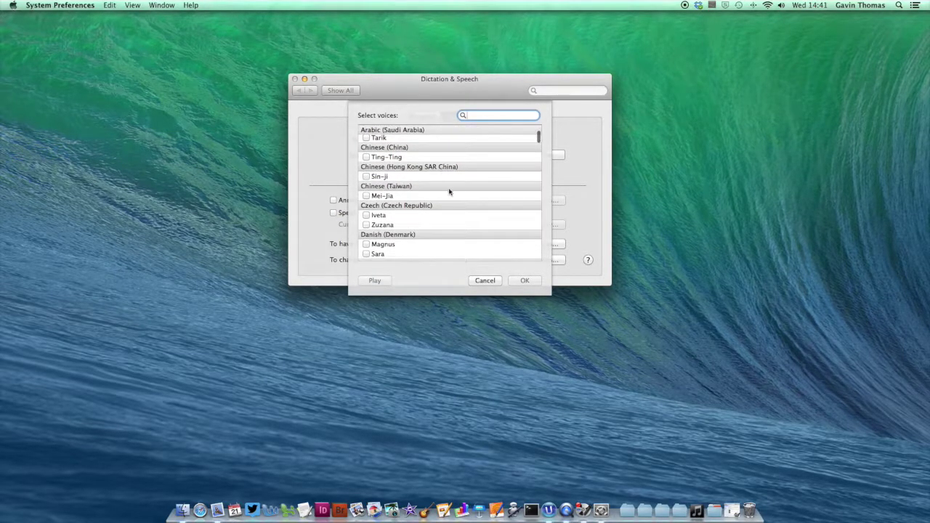
scroll(448, 189, down, 2)
scroll(450, 191, down, 5)
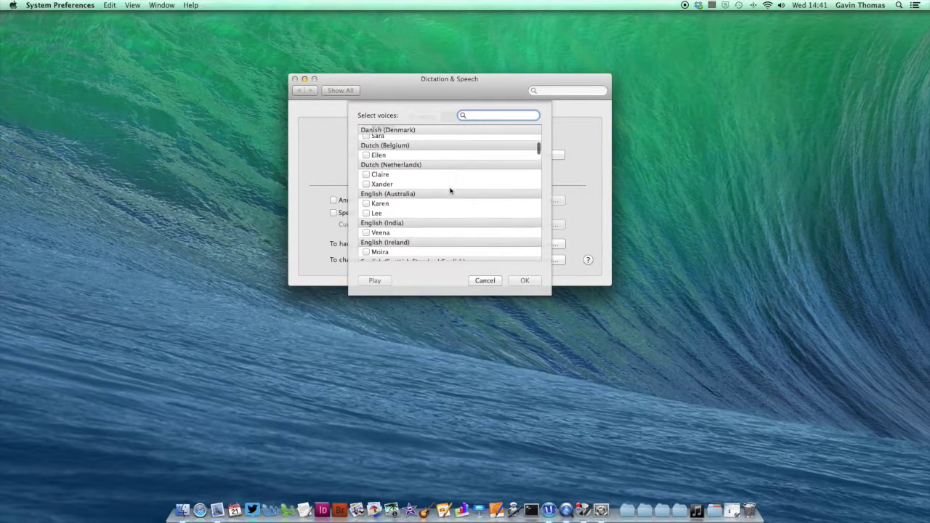
scroll(450, 190, down, 6)
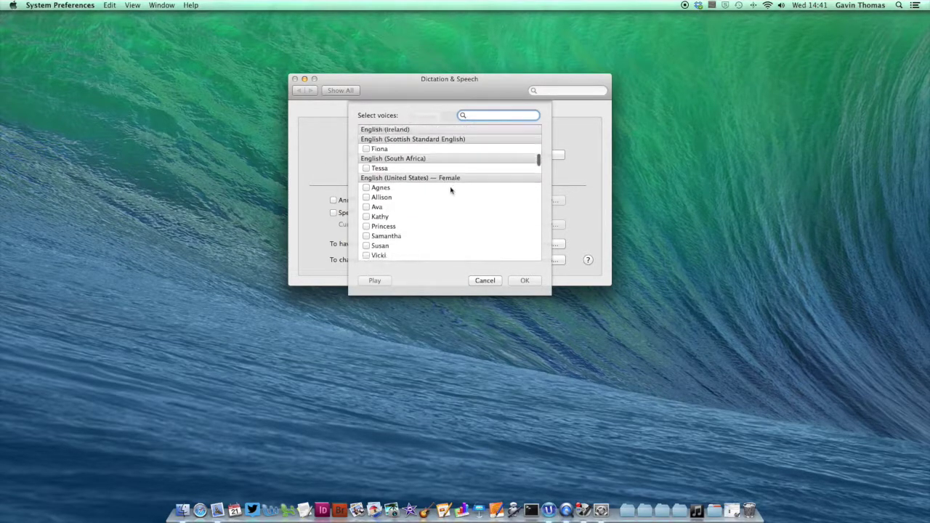
scroll(450, 190, down, 5)
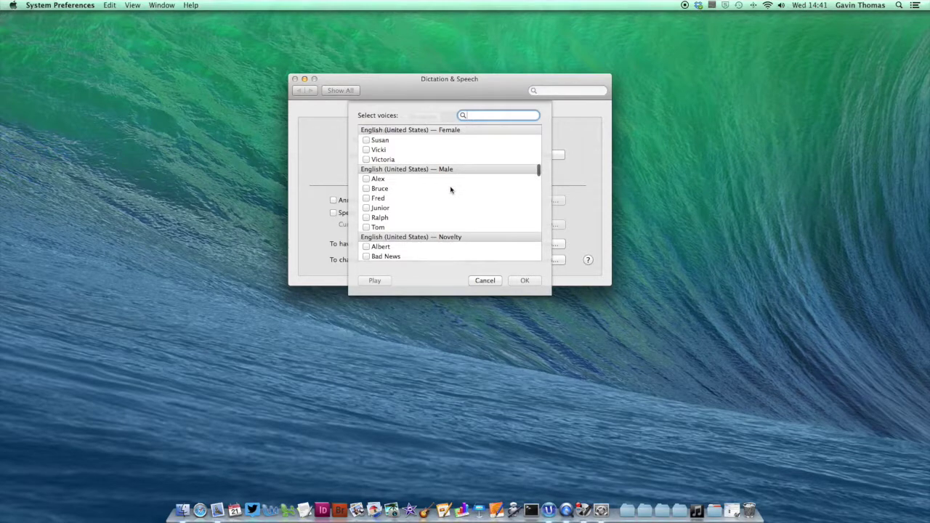
scroll(450, 190, down, 6)
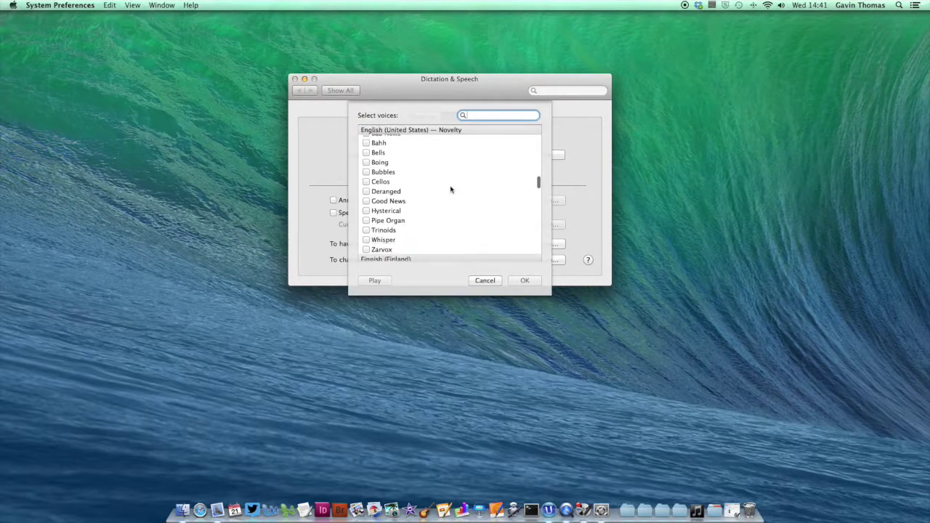
scroll(451, 190, down, 5)
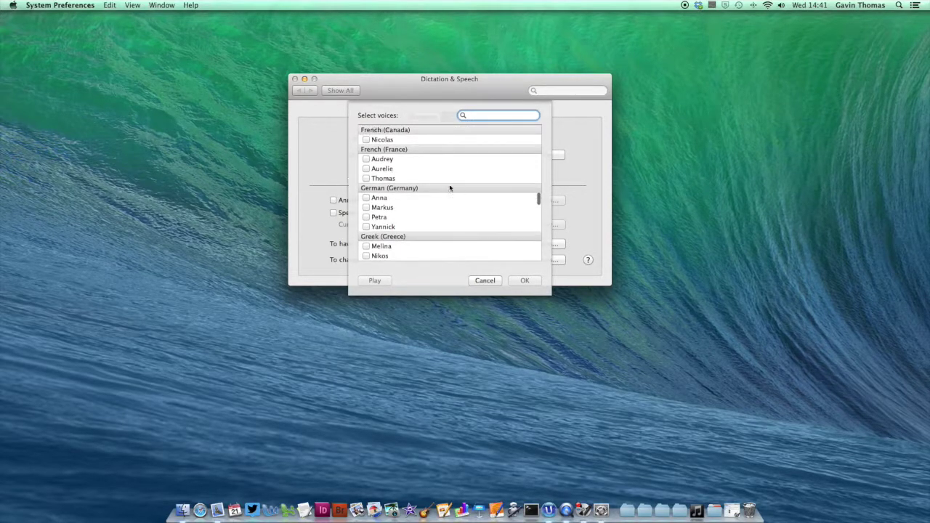
click(367, 208)
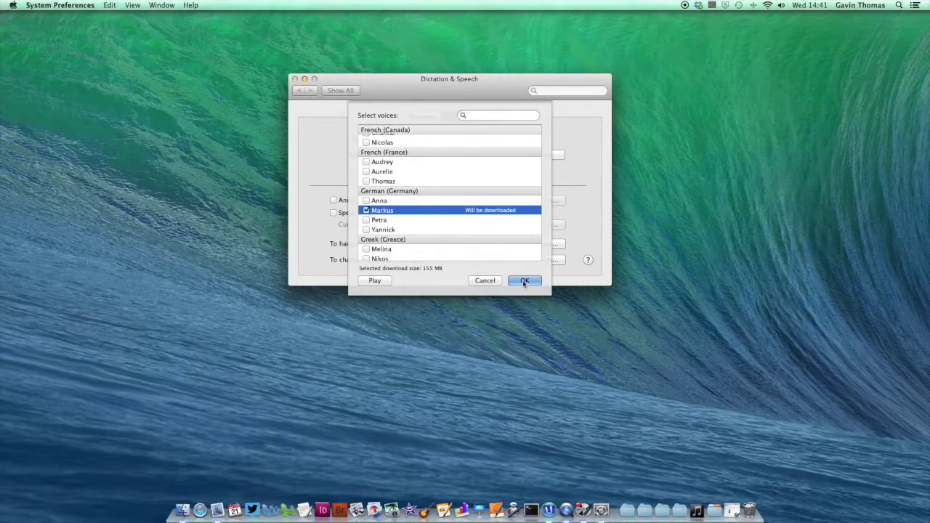
click(385, 282)
click(522, 279)
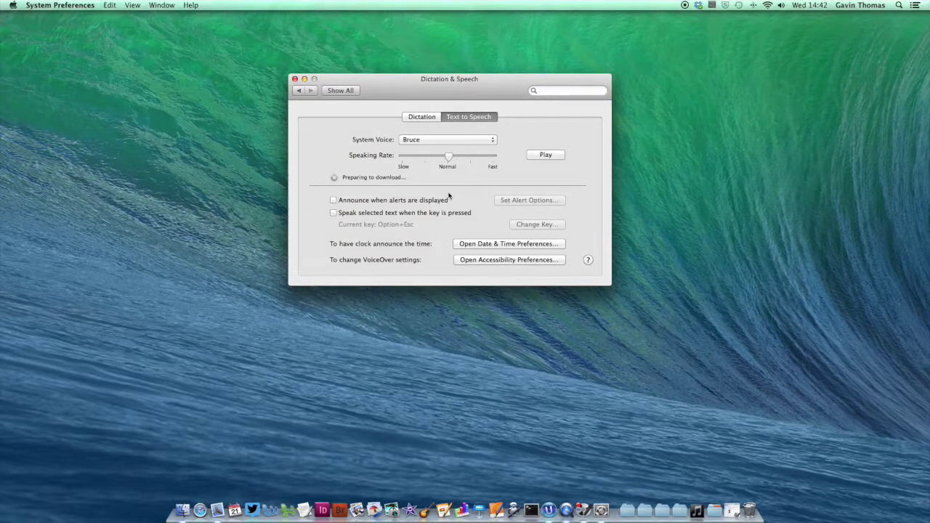
- Set the system voice to Alex and turn on announcements when alerts are displayed
click(409, 141)
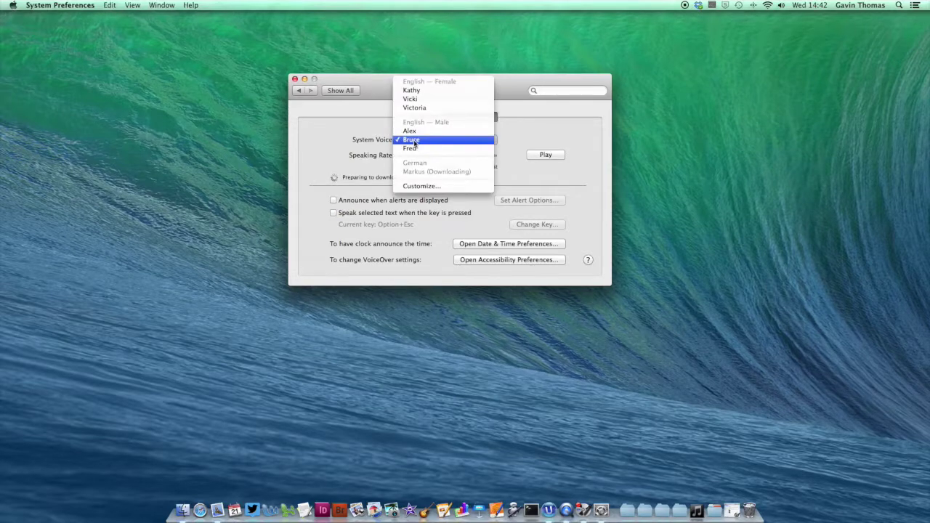
click(413, 130)
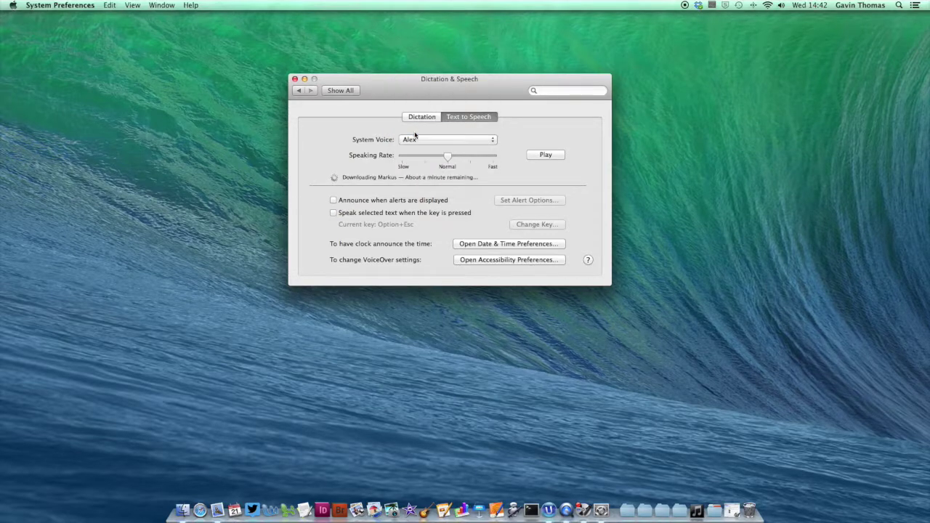
click(335, 201)
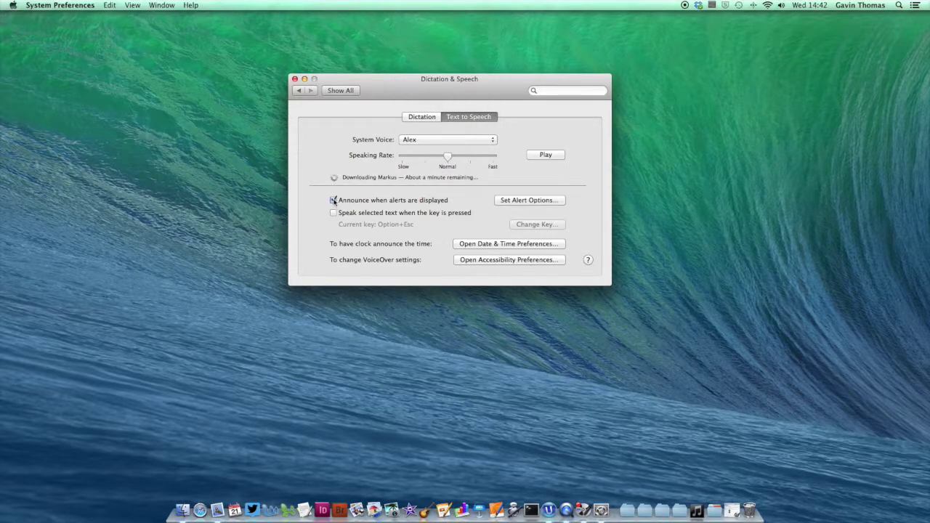
- Review the voice and phrase choices for alert announcements, preview the announcement, and accept the existing alert options
click(498, 202)
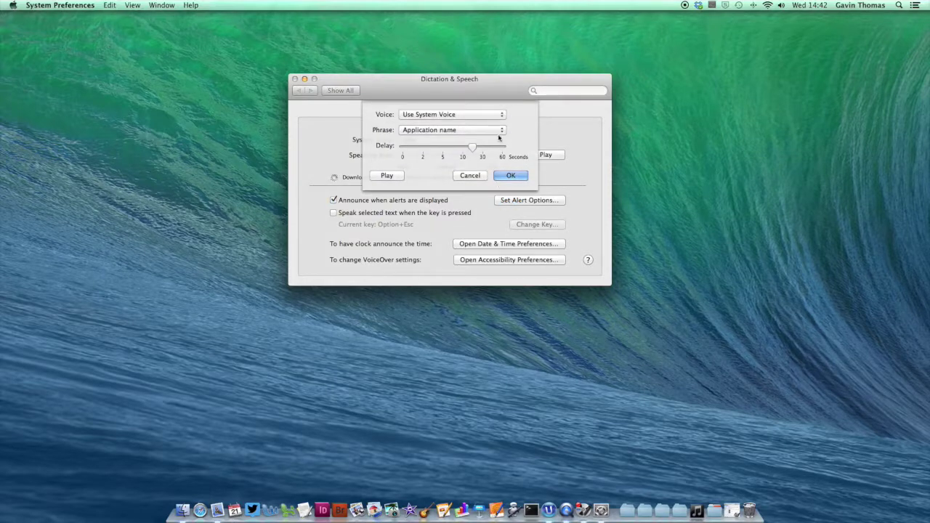
click(501, 117)
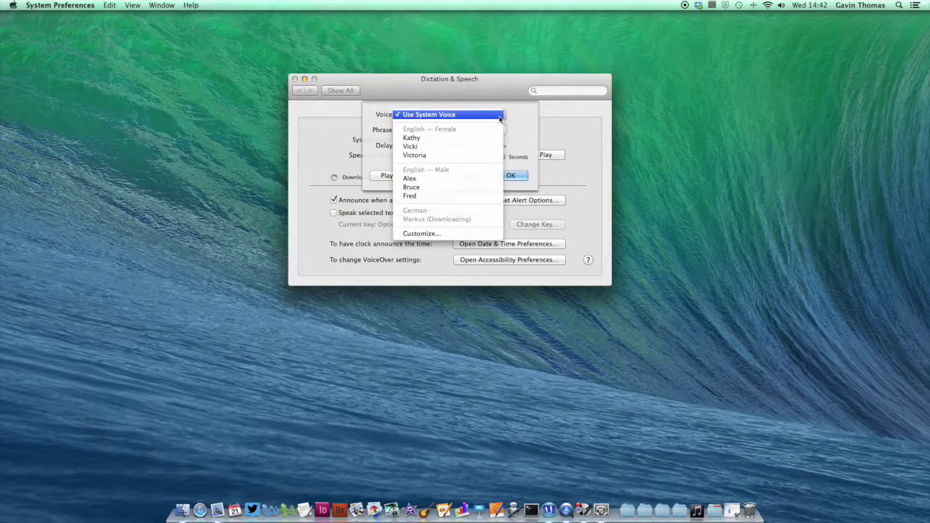
click(500, 115)
click(488, 131)
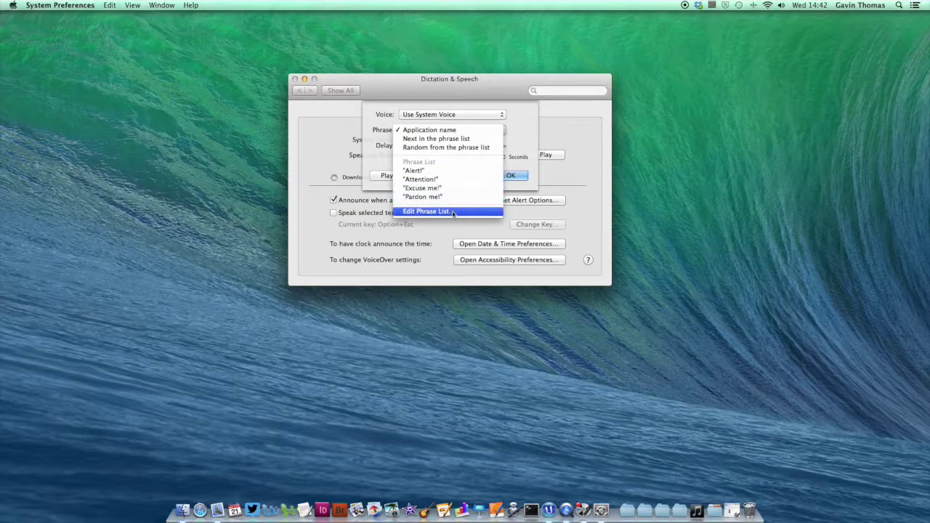
click(525, 184)
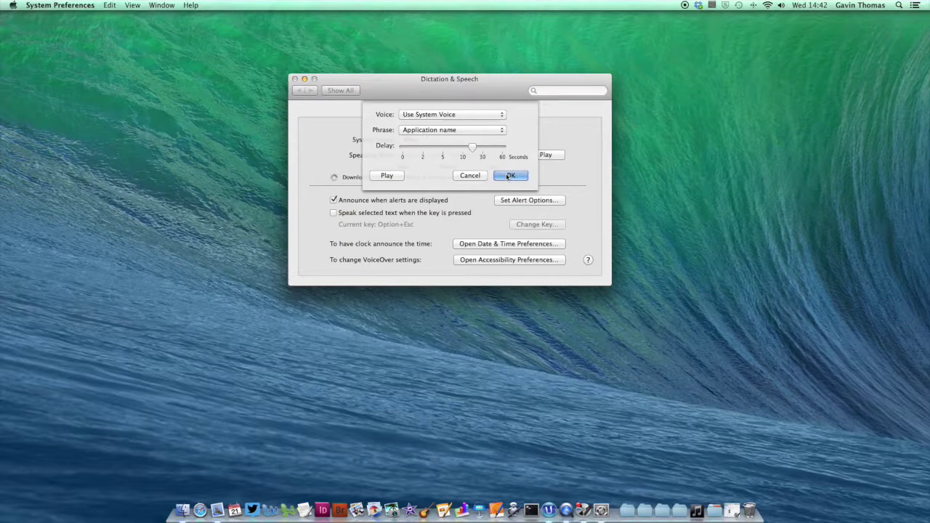
click(398, 175)
click(397, 175)
key(Return)
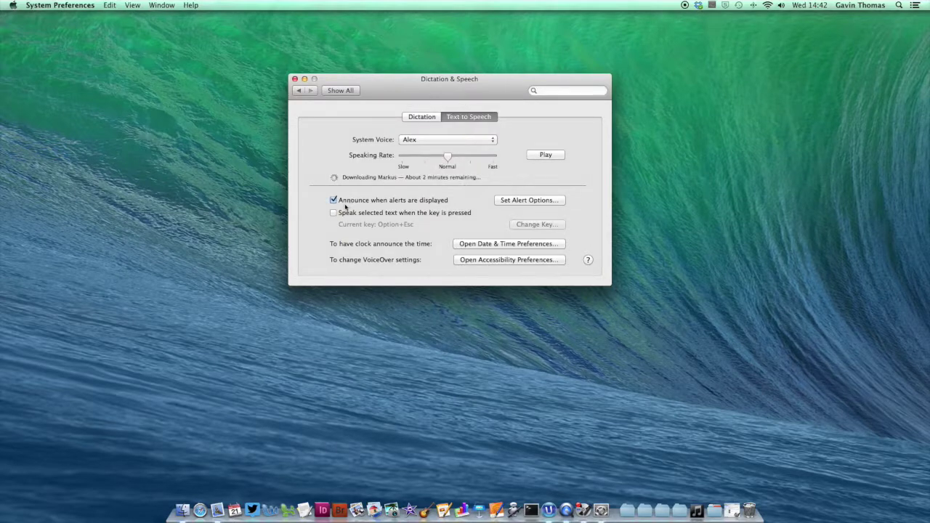
- Turn on speaking selected text when a key is pressed, and accept Option+Esc as the key combination
click(334, 213)
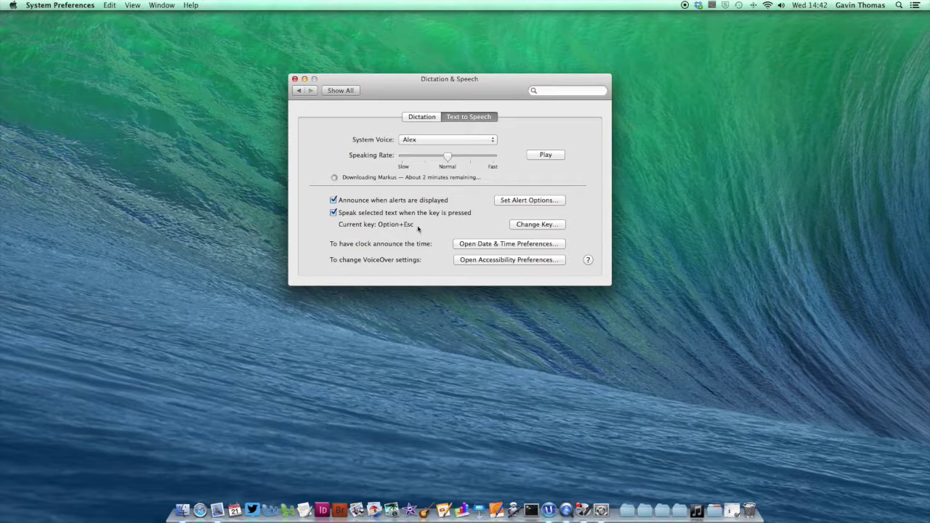
click(516, 226)
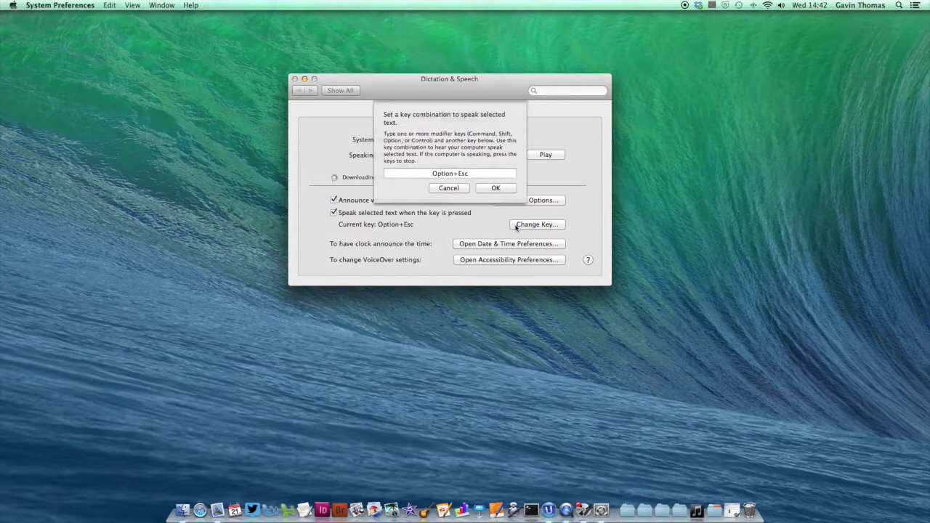
click(476, 178)
click(485, 189)
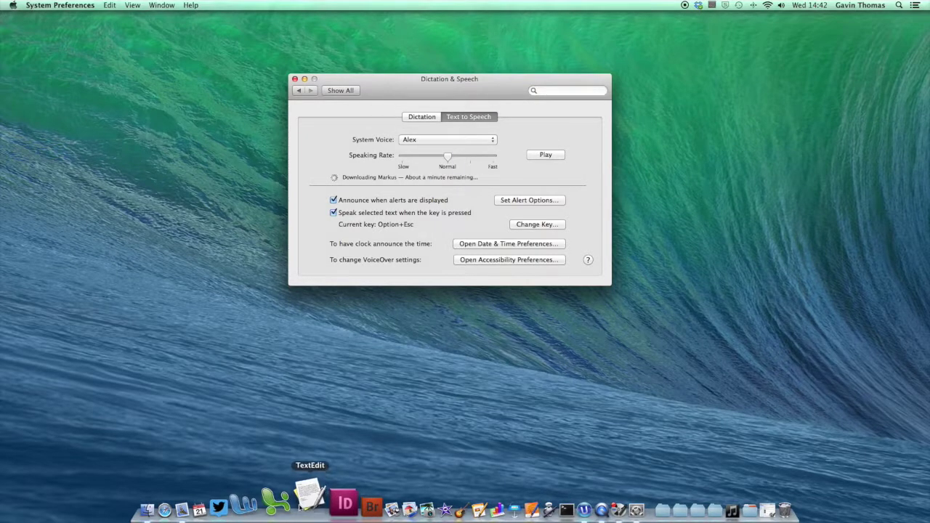
- Switch to TextEdit, write "Your Mac can read anything!" in a new document, and select all the text
click(308, 498)
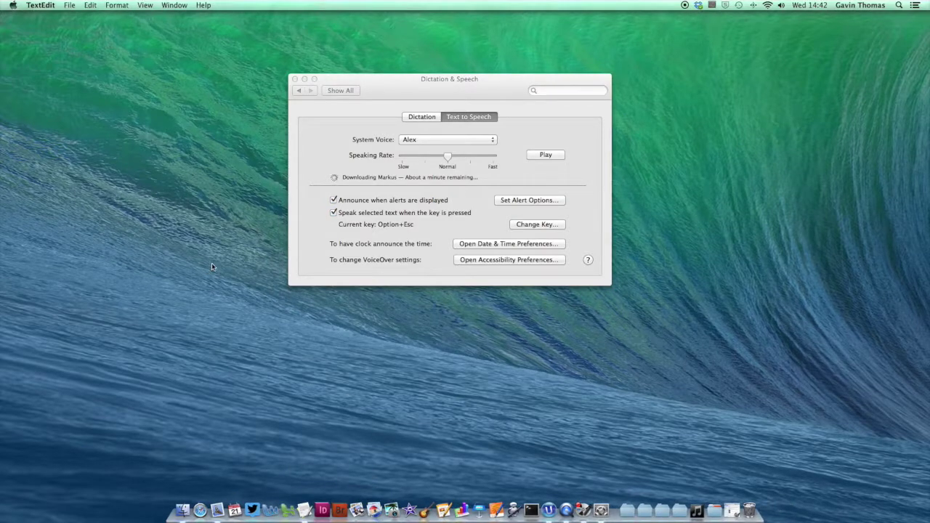
text(Your Mac can read an)
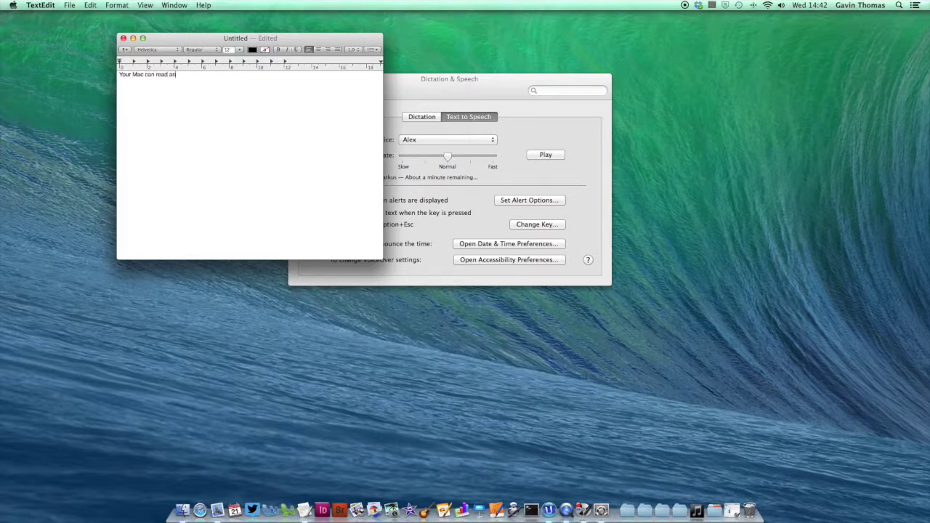
text(ything!)
key(super+a)
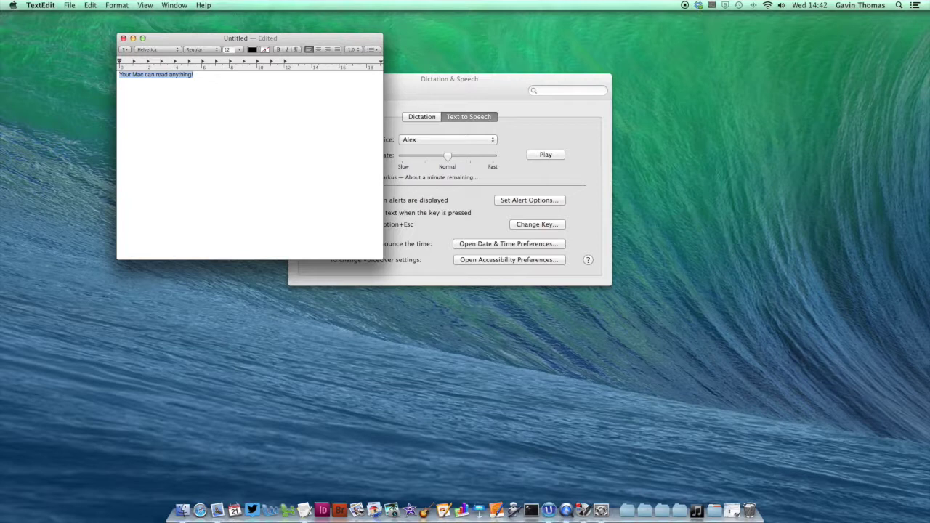
- Close the untitled text document without saving its changes
click(264, 101)
key(super+s)
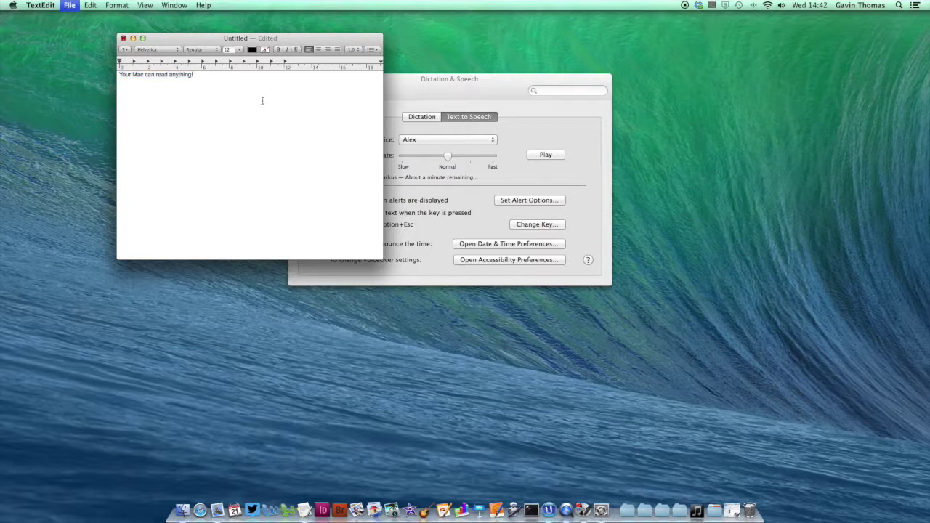
click(217, 186)
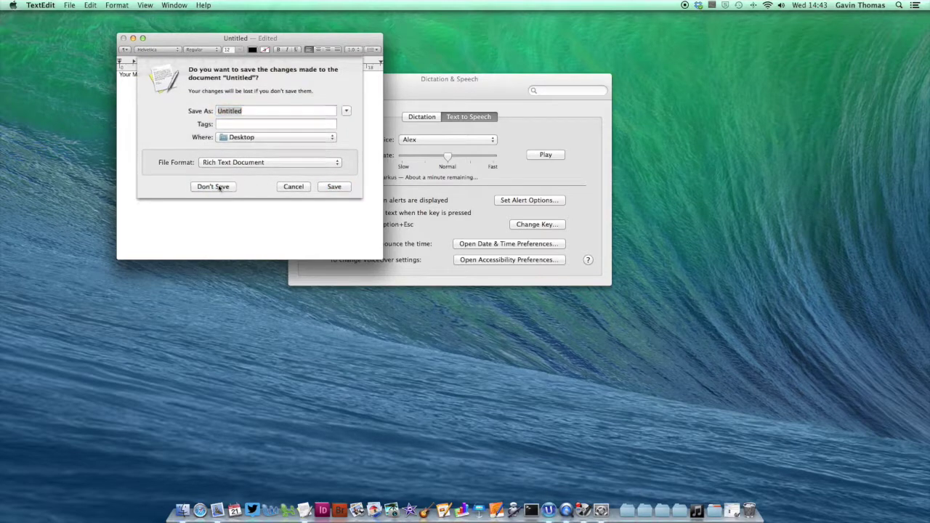
- Open the Date & Time preferences from Dictation & Speech, turn on announcing the time, and review the interval choices
click(460, 249)
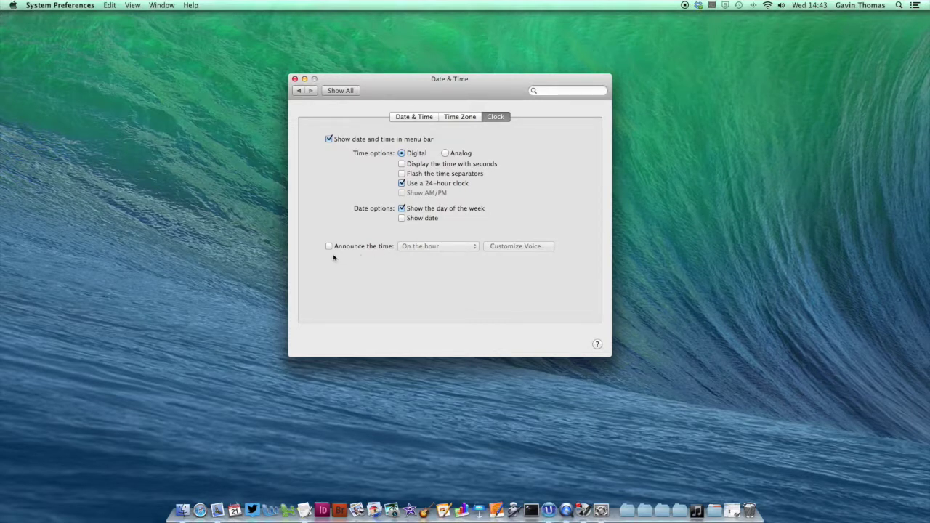
click(329, 246)
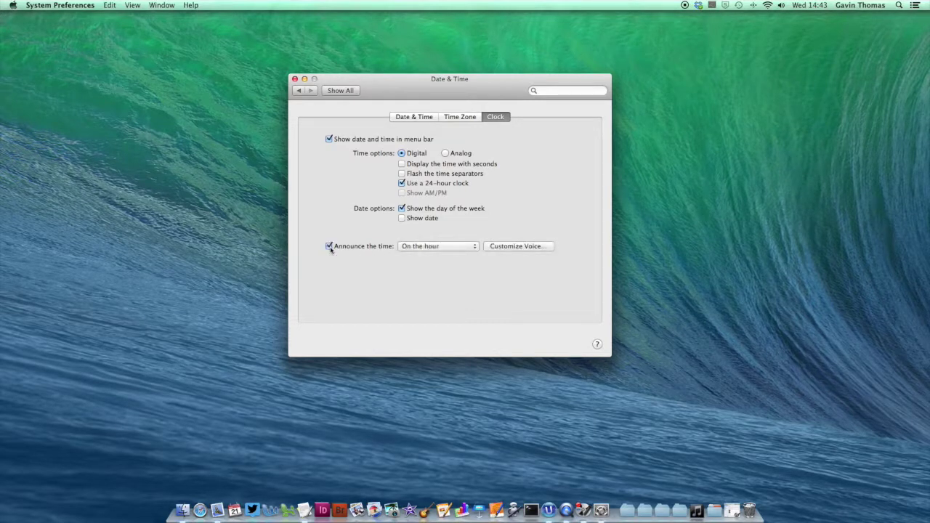
click(471, 248)
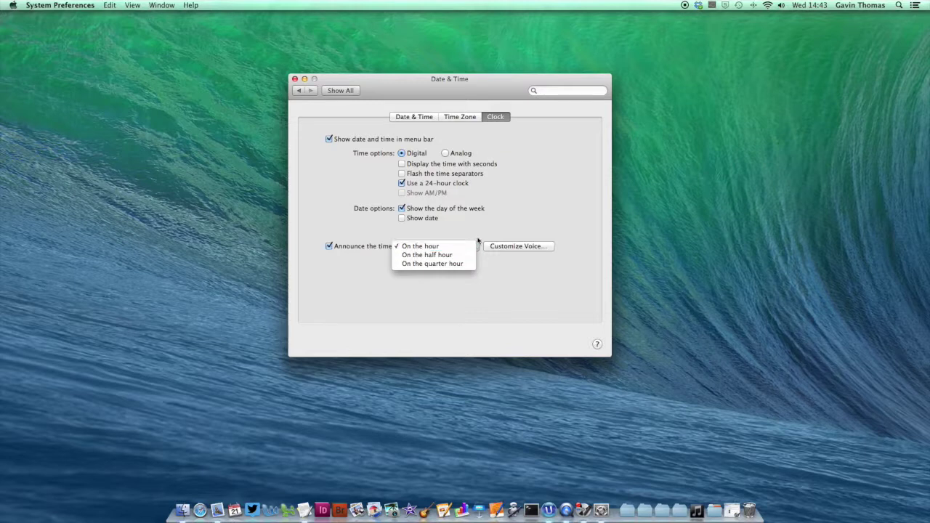
click(490, 243)
- Review the voice customization options for time announcements and cancel without changing them
click(491, 246)
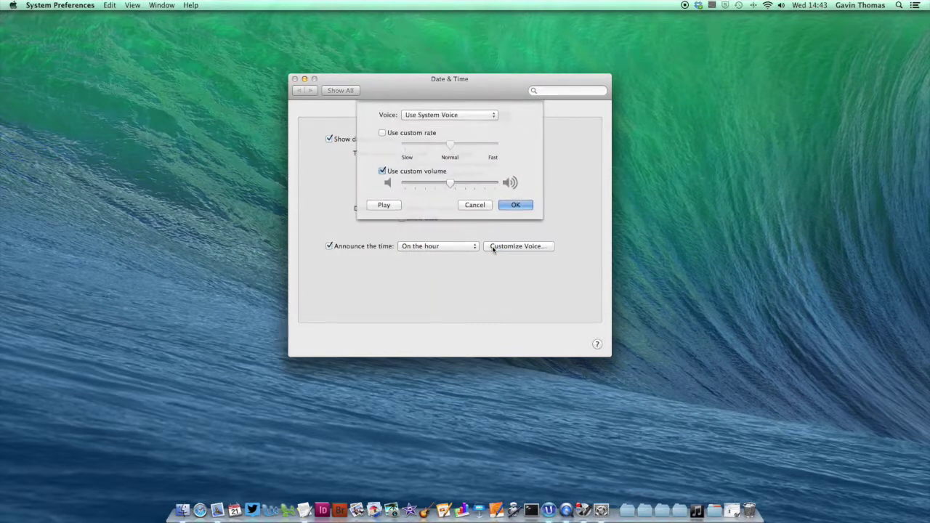
click(491, 116)
click(520, 118)
click(472, 205)
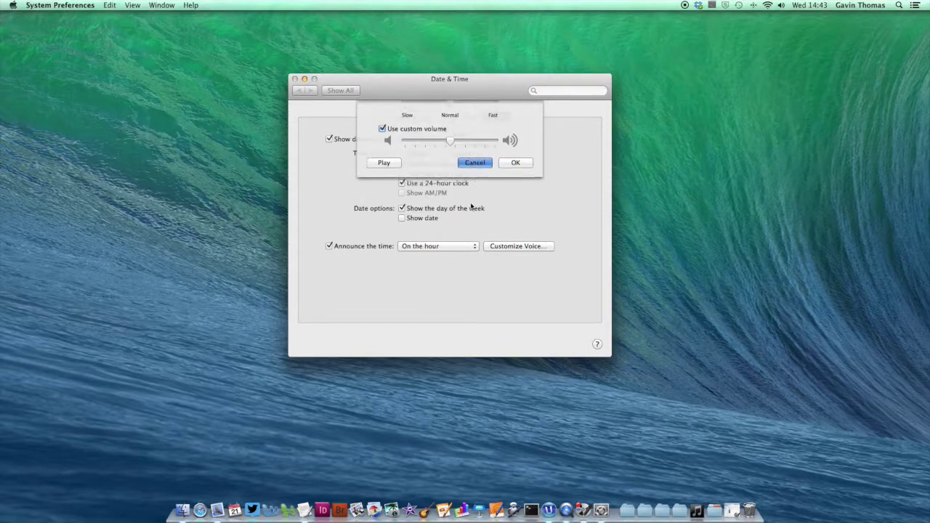
- Turn off announcing the time and return to the Dictation & Speech preferences
click(330, 247)
click(302, 90)
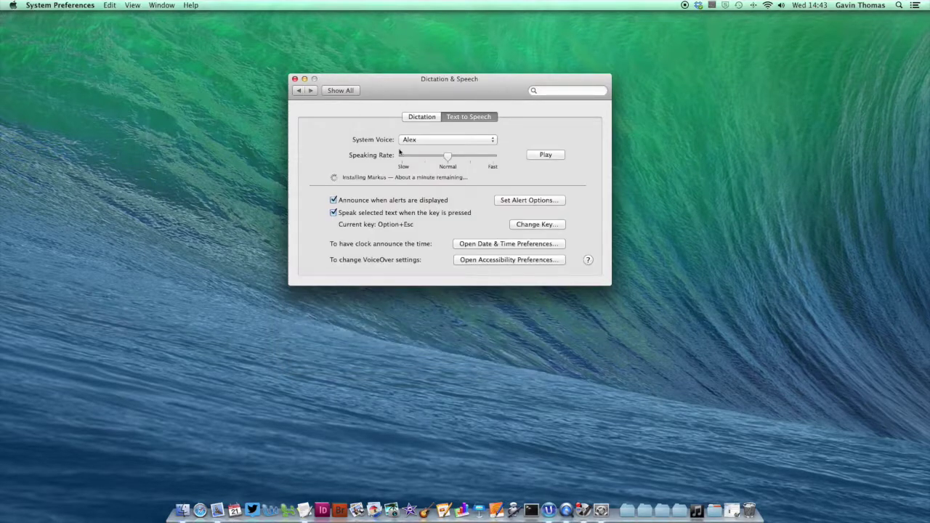
- Open the VoiceOver settings in the Accessibility preferences and enable VoiceOver
click(466, 265)
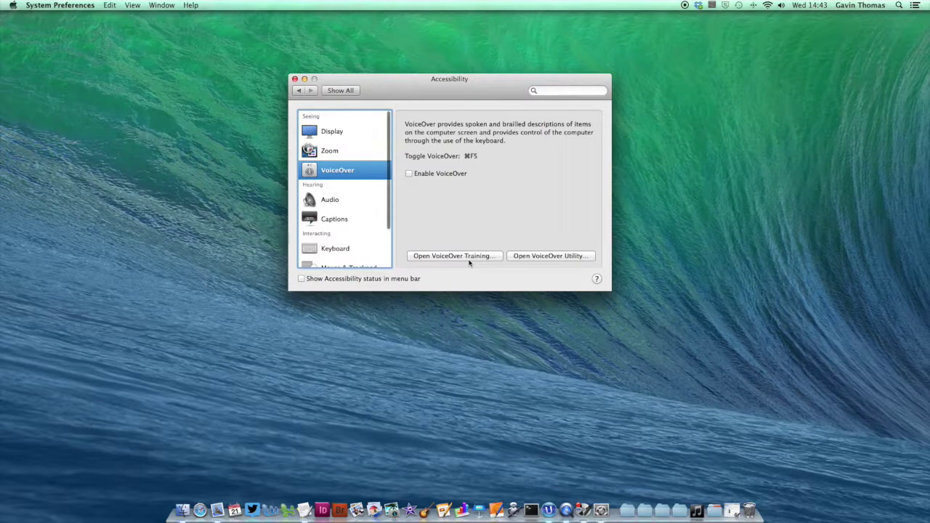
click(409, 174)
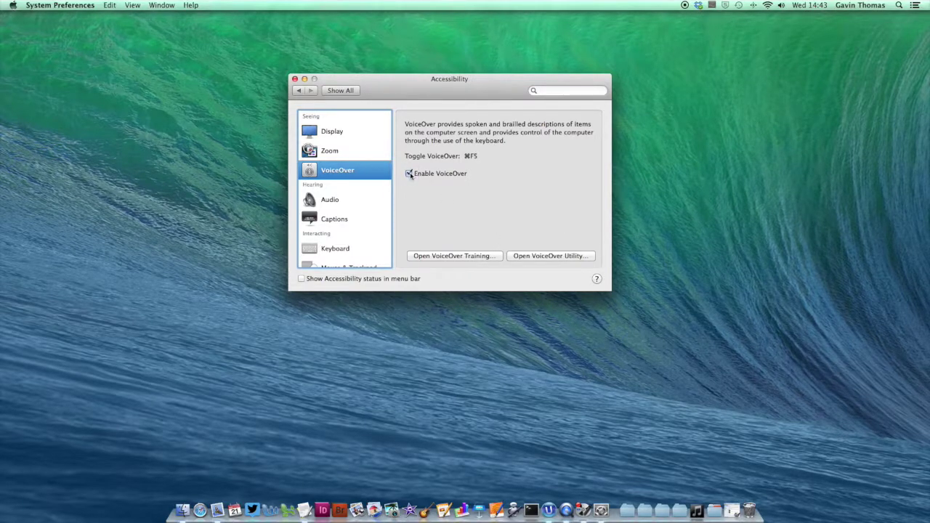